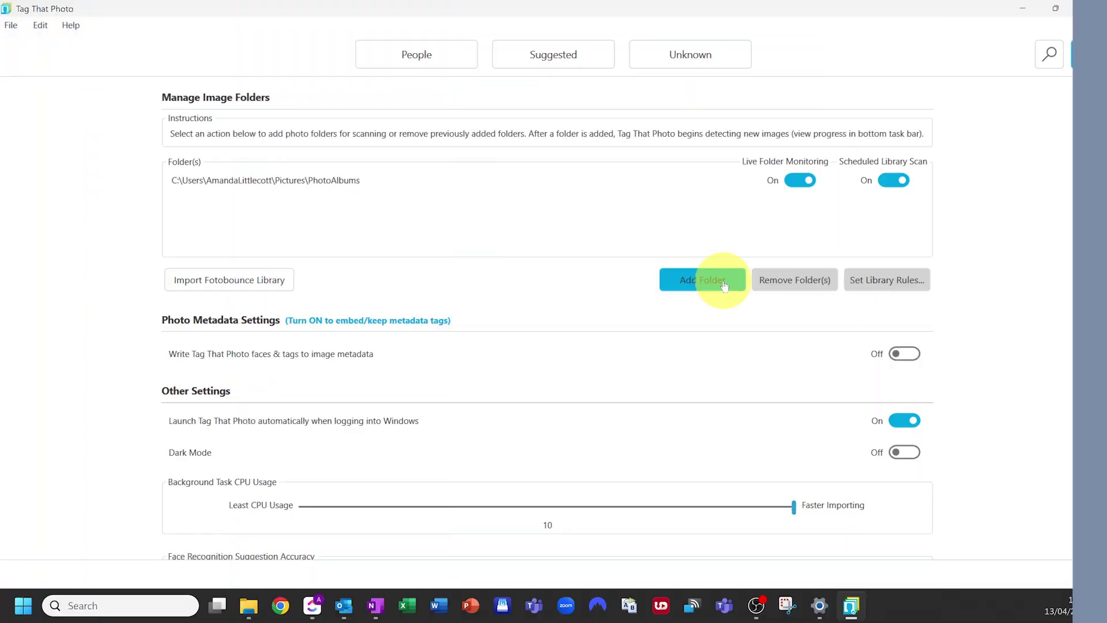
Step: Add the Pictures > Photo Tagging folder to the library and accept the exclusion rules
left_click(723, 280)
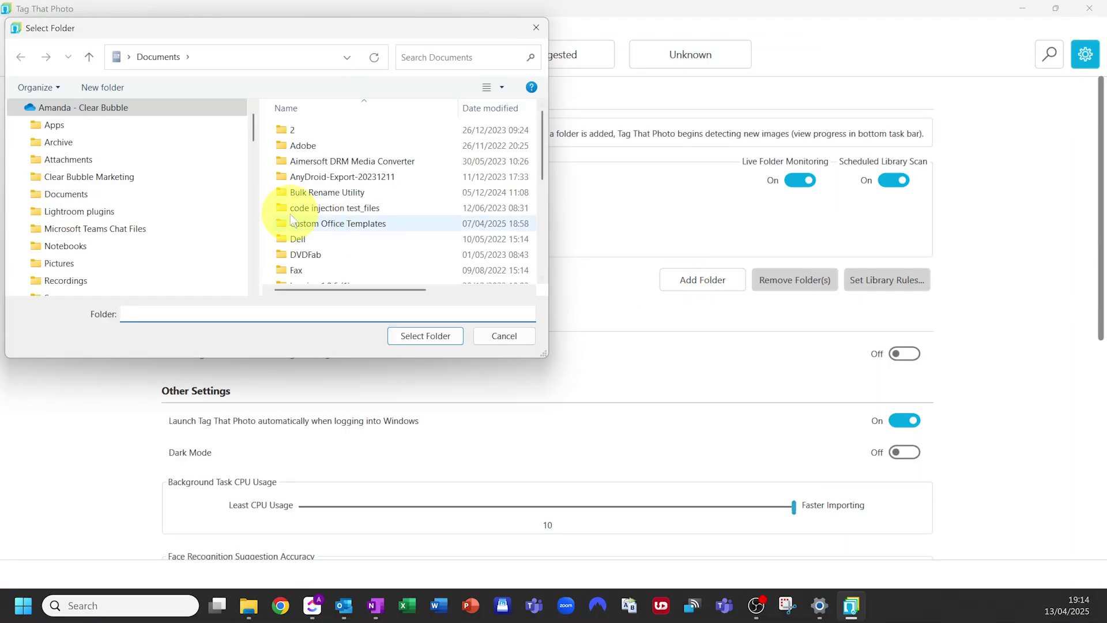
scroll(151, 208, "down", 1)
scroll(152, 209, "down", 2)
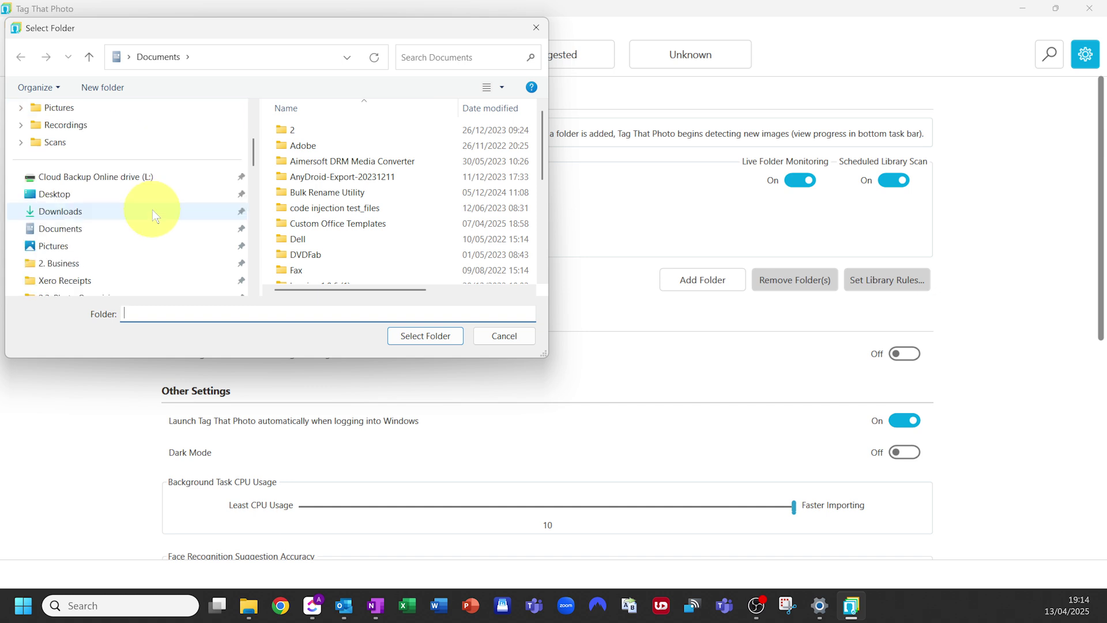
left_click(80, 247)
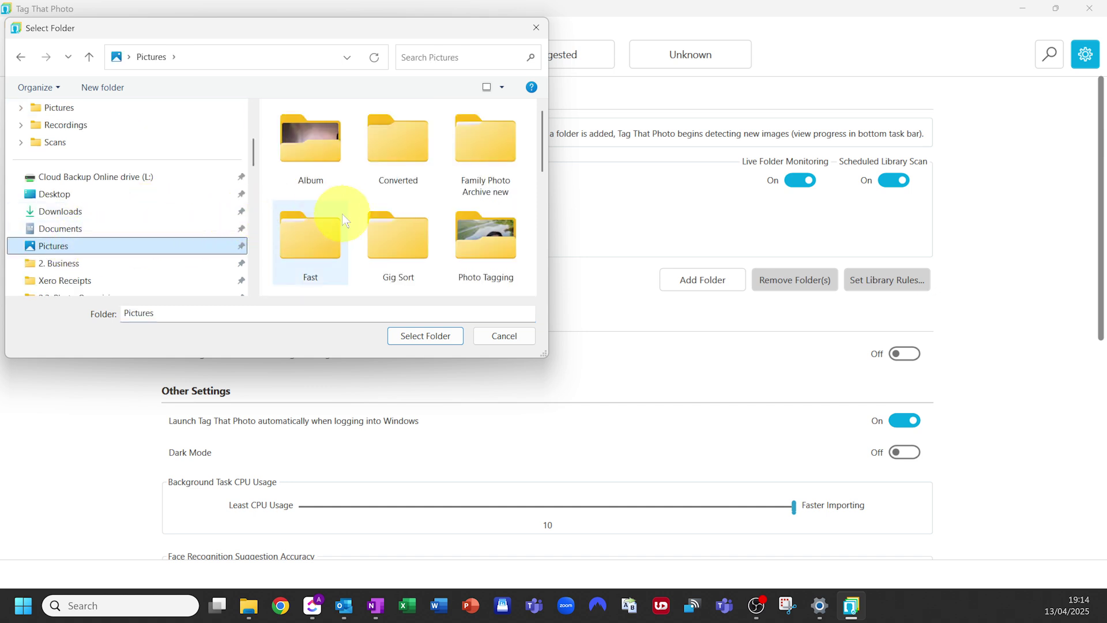
left_click(472, 234)
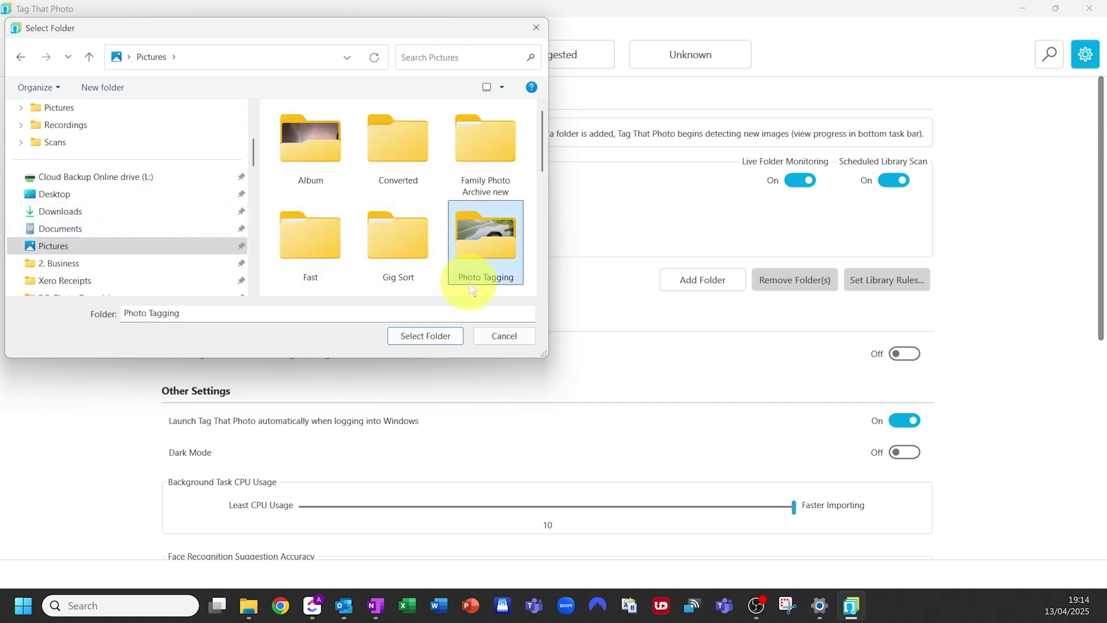
left_click(425, 336)
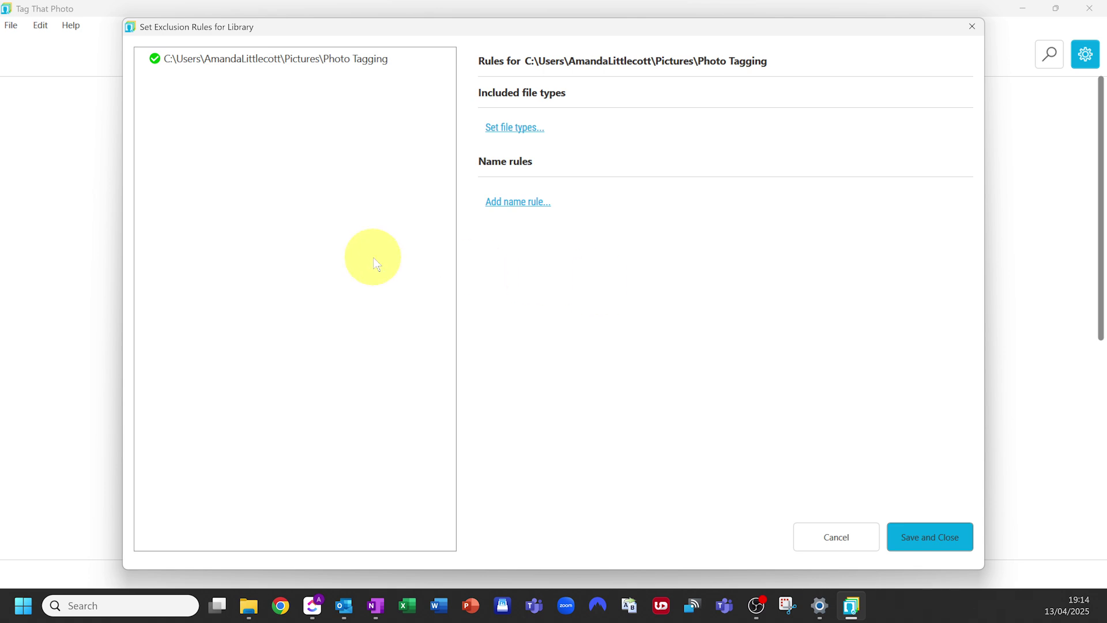
left_click(939, 538)
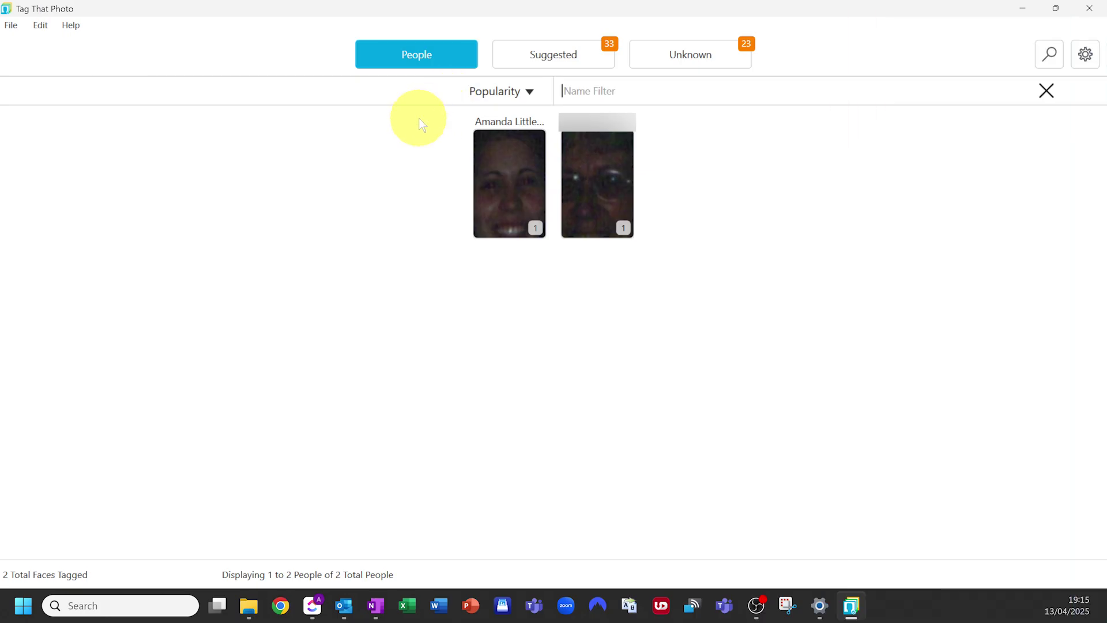
Step: Give the third unknown face the existing person's name and name the fourth face 'Dad'
left_click(518, 203)
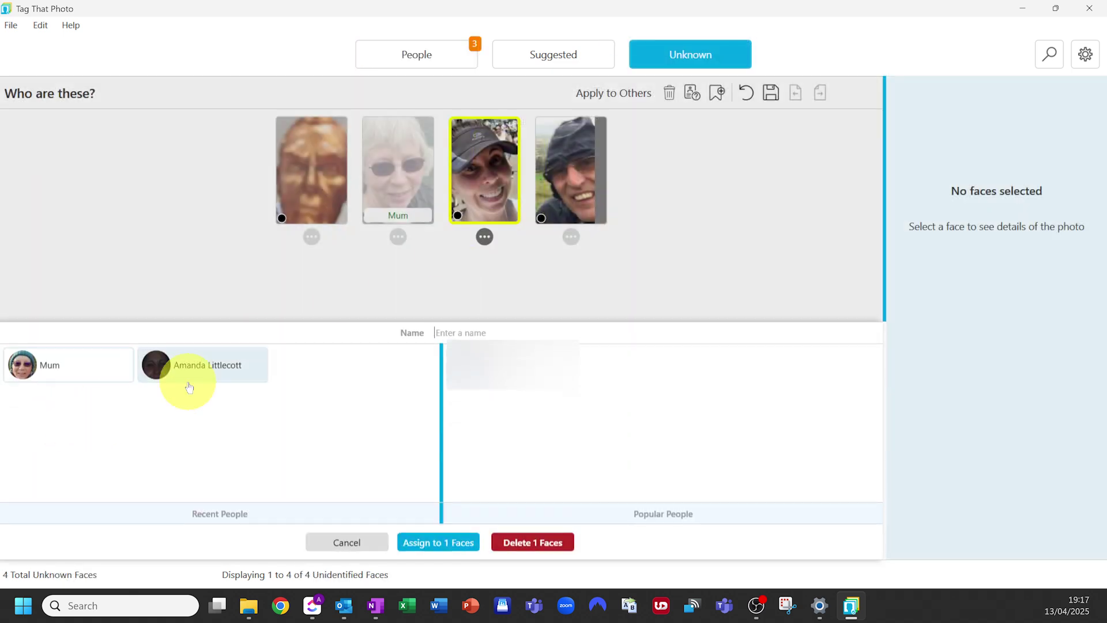
left_click(189, 387)
left_click(571, 235)
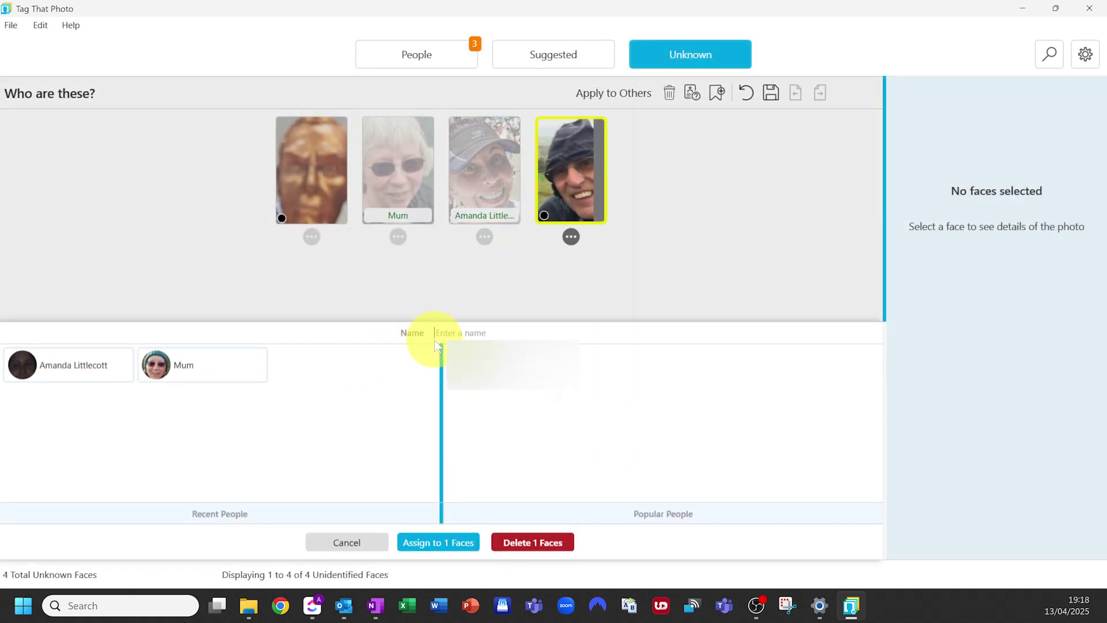
type("Dad")
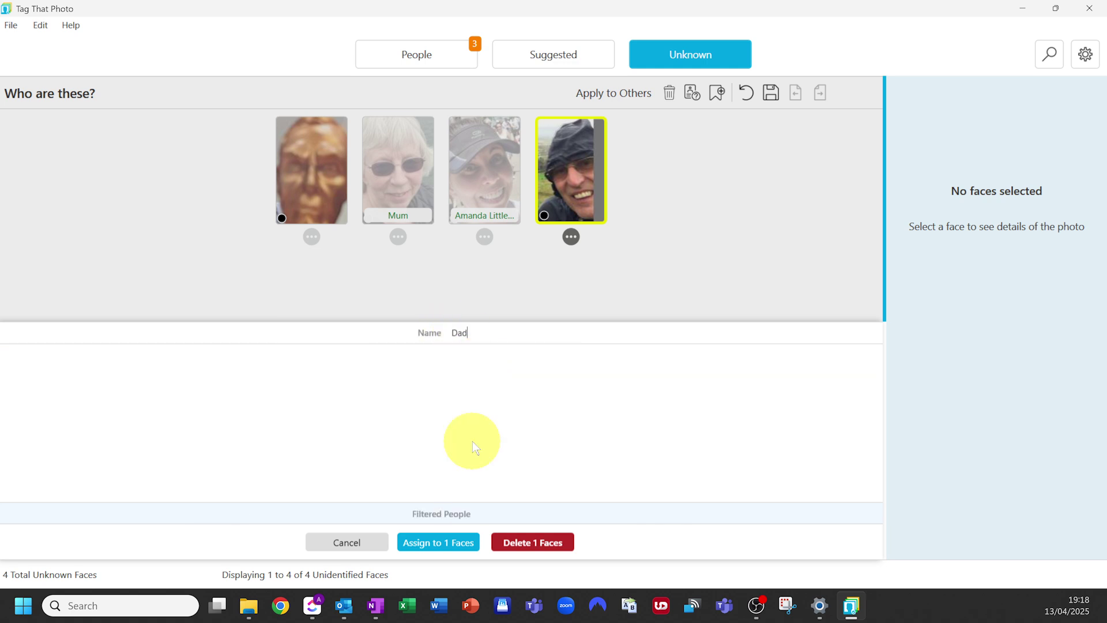
left_click(460, 543)
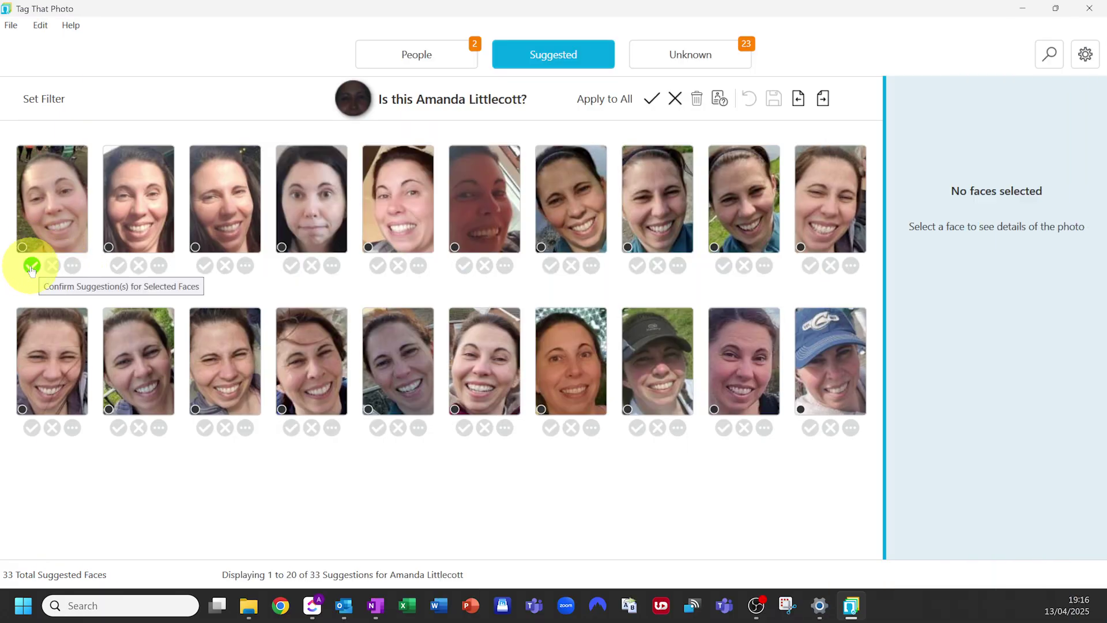
Step: Confirm the first three suggested faces, then apply the confirmation to all remaining suggestions
left_click(32, 266)
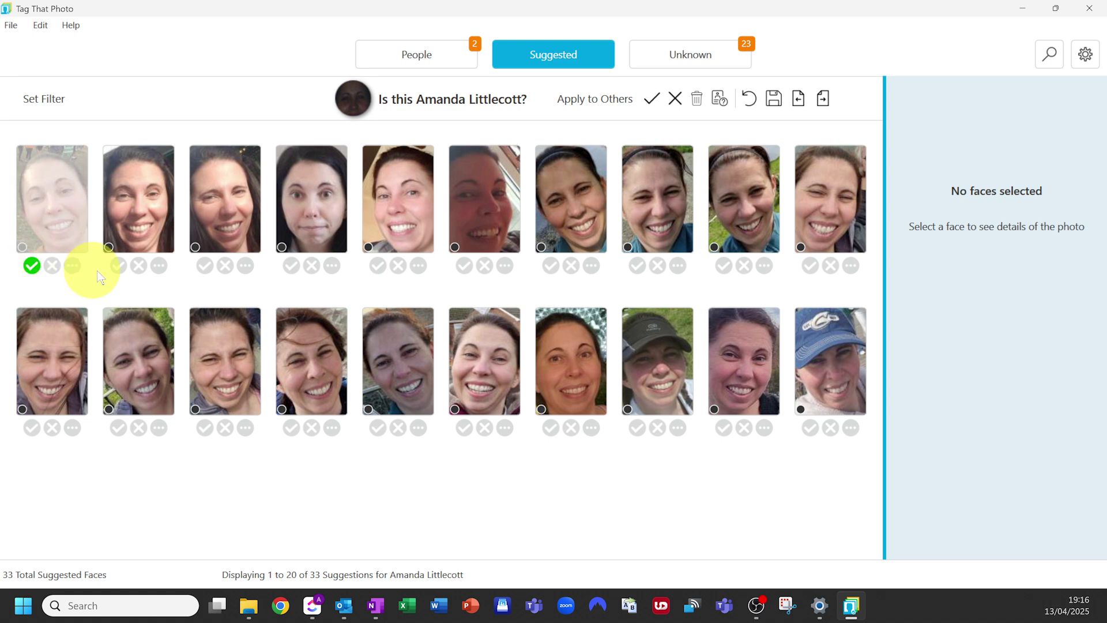
left_click(119, 267)
left_click(203, 268)
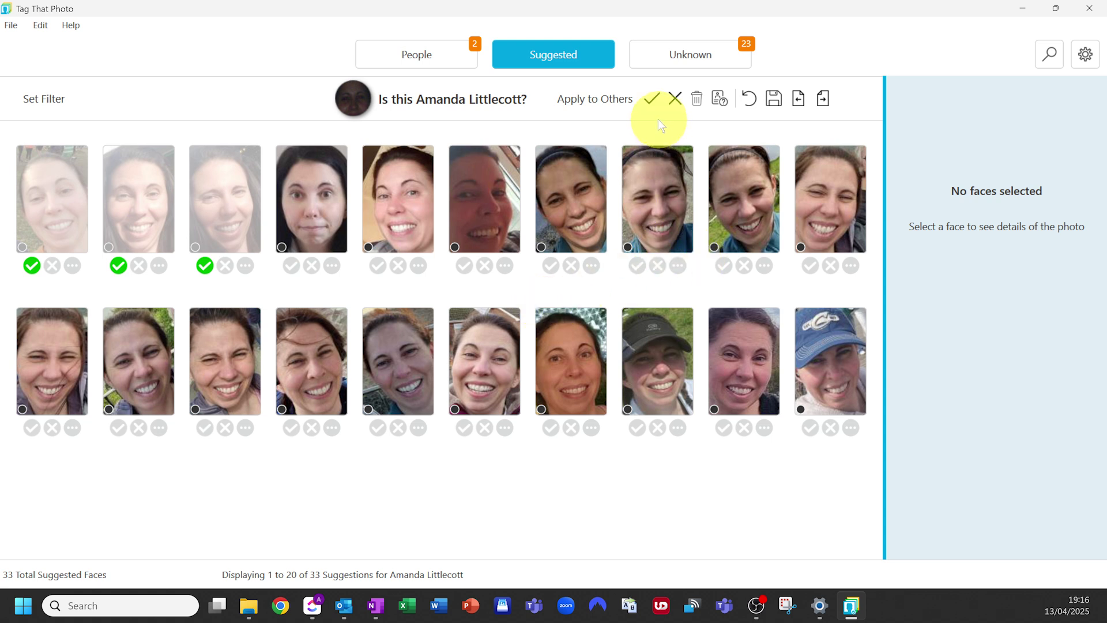
left_click(651, 100)
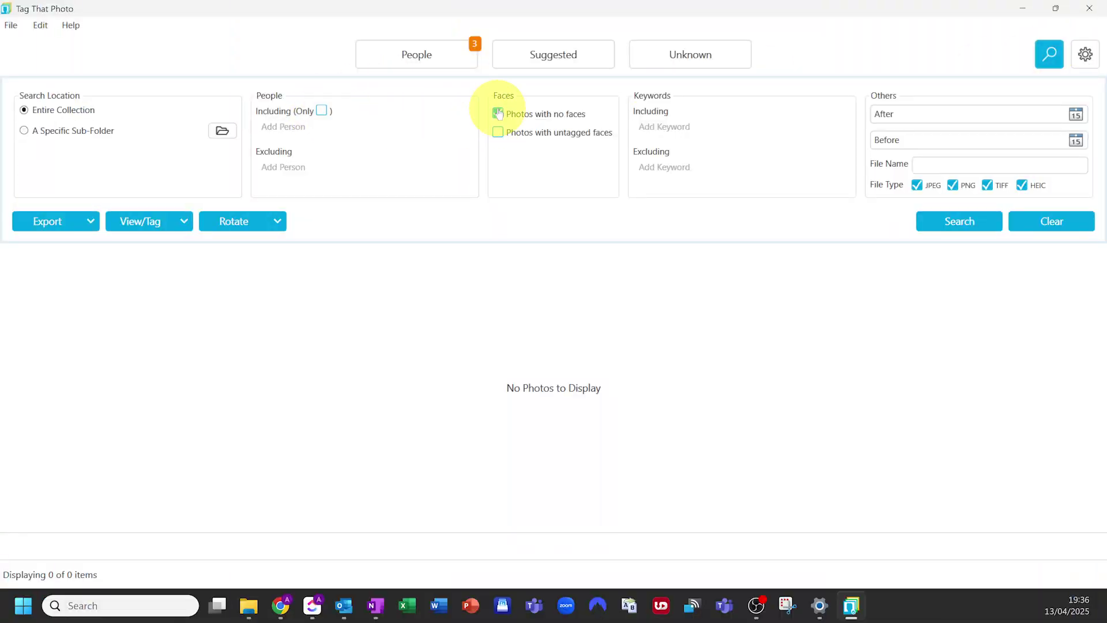
Step: Search for photos with no faces and tag the hiker's missed face in IMG_0115.JPG as the existing person
left_click(946, 222)
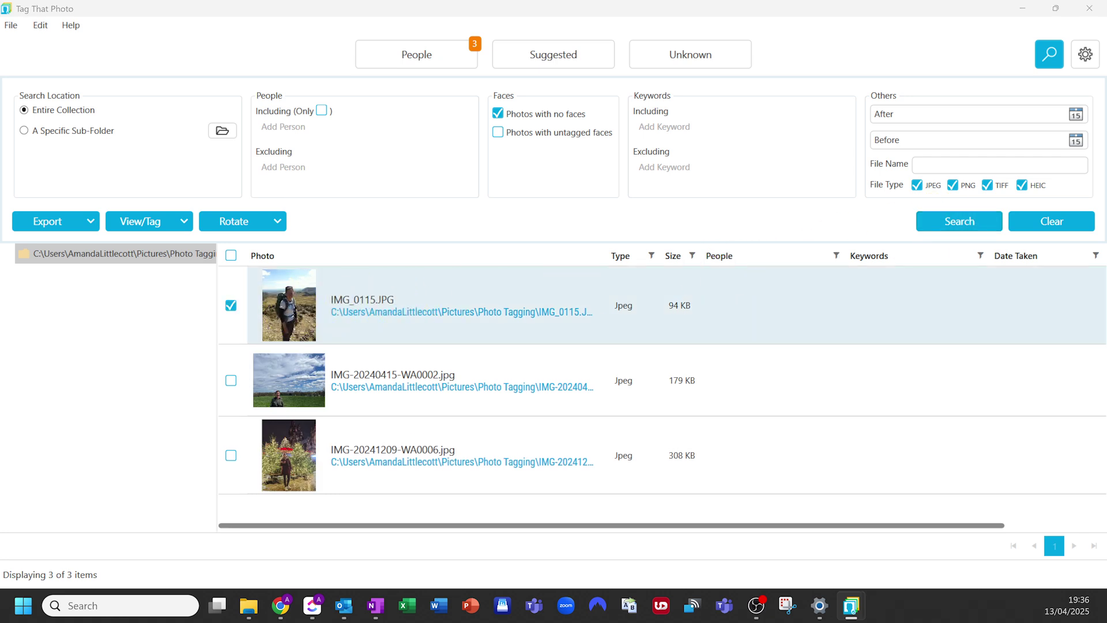
left_click_drag(564, 218, 563, 82)
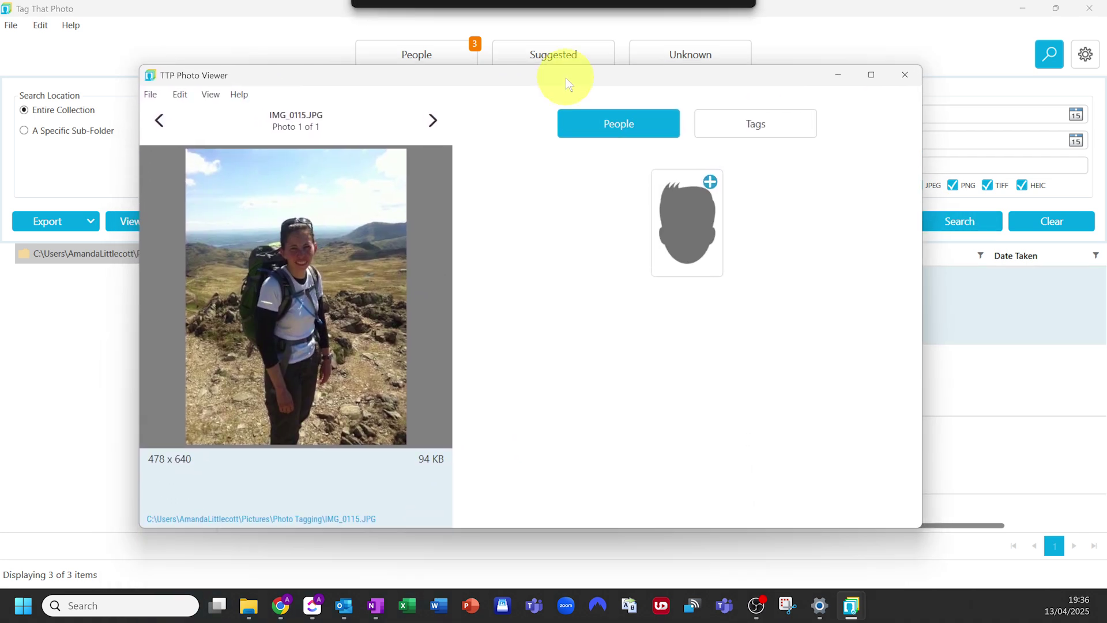
left_click(711, 182)
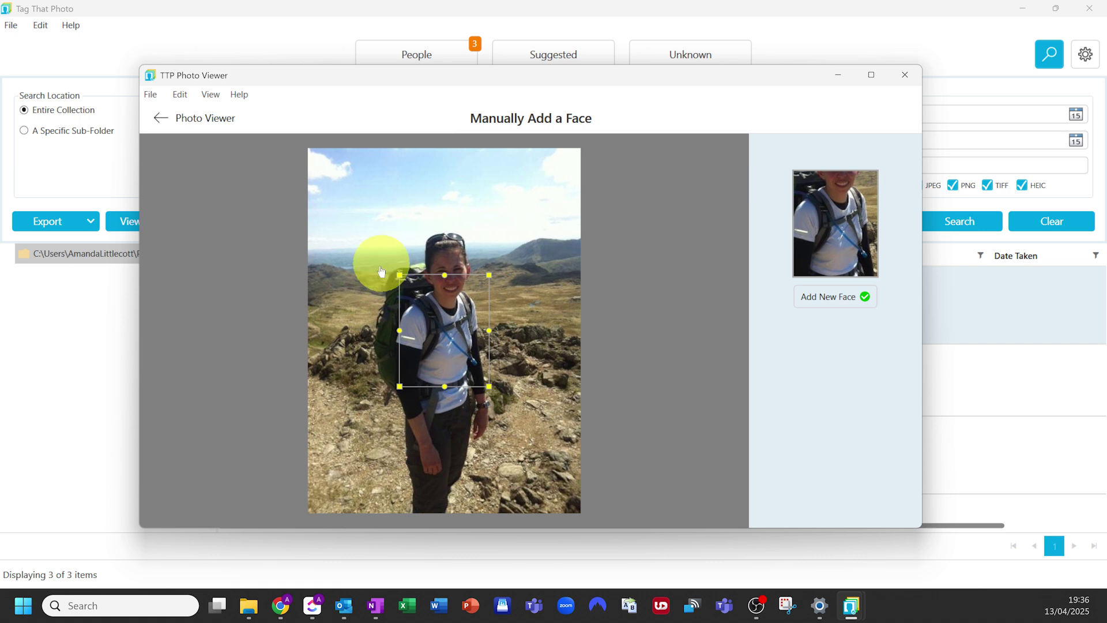
left_click_drag(424, 341, 425, 283)
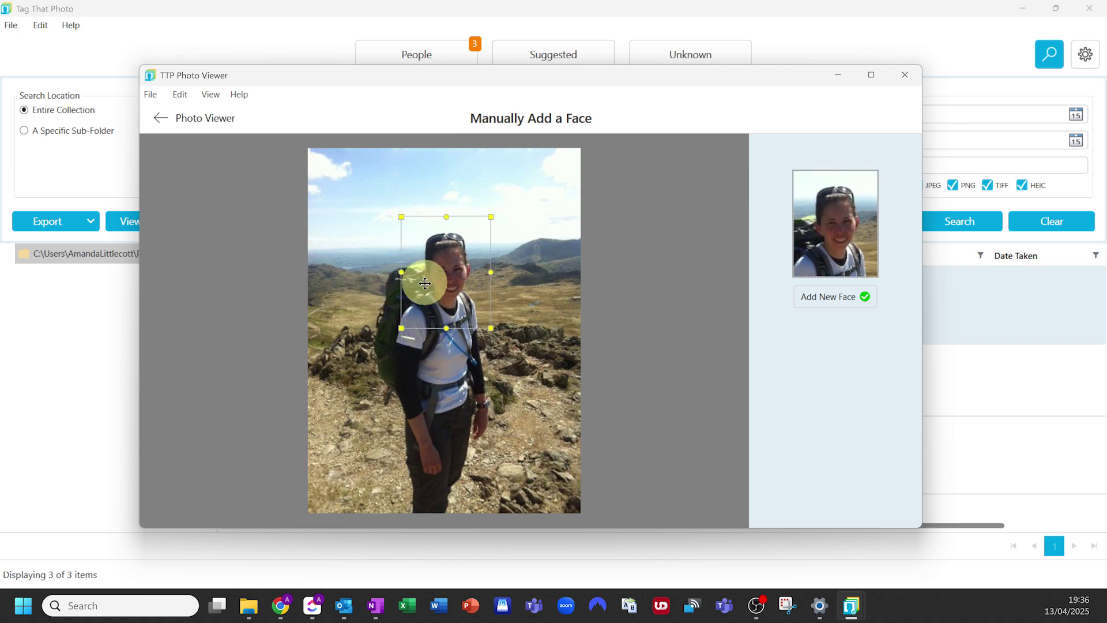
left_click(852, 311)
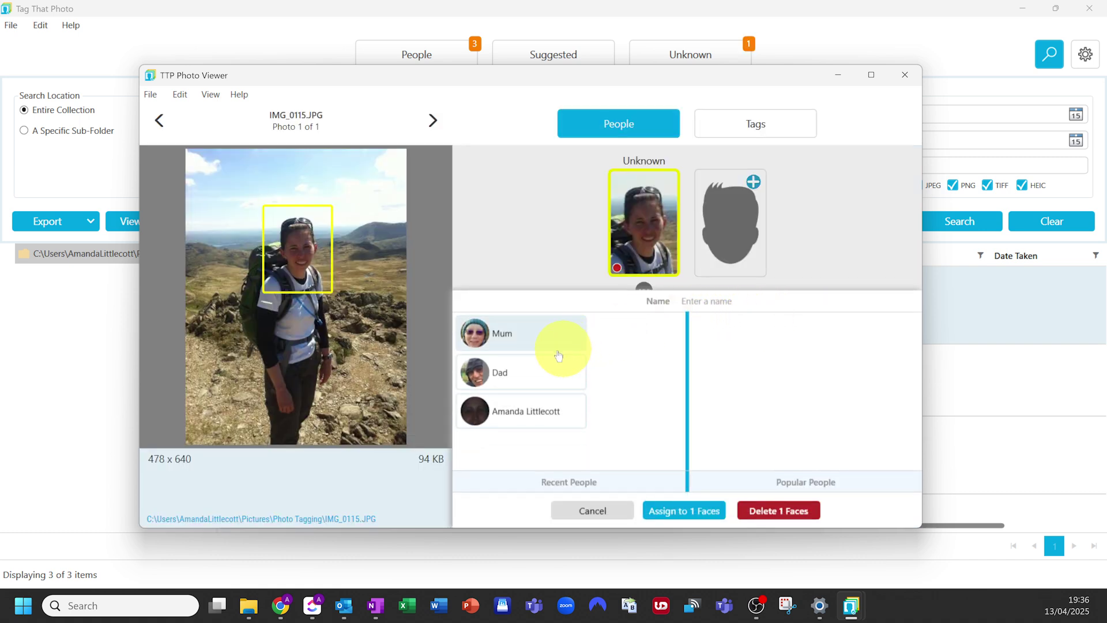
left_click(516, 412)
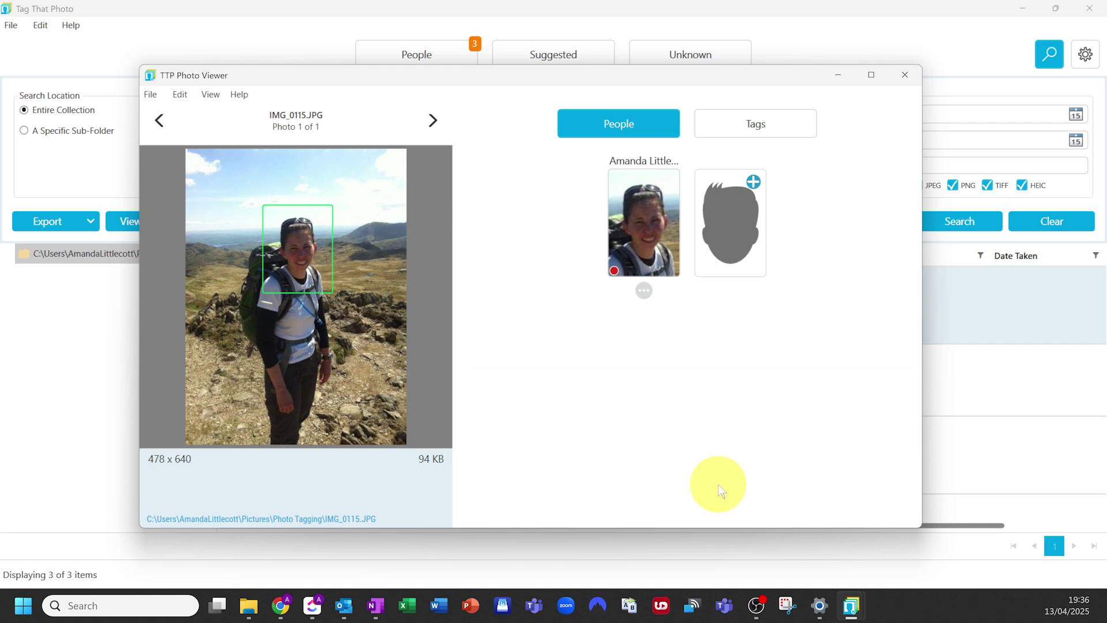
left_click(907, 79)
Step: Manually add the woman's face in IMG-20240415-WA0002.jpg and assign it to the existing person
double_click(294, 378)
left_click_drag(681, 319, 715, 85)
left_click(714, 194)
left_click_drag(426, 358, 370, 435)
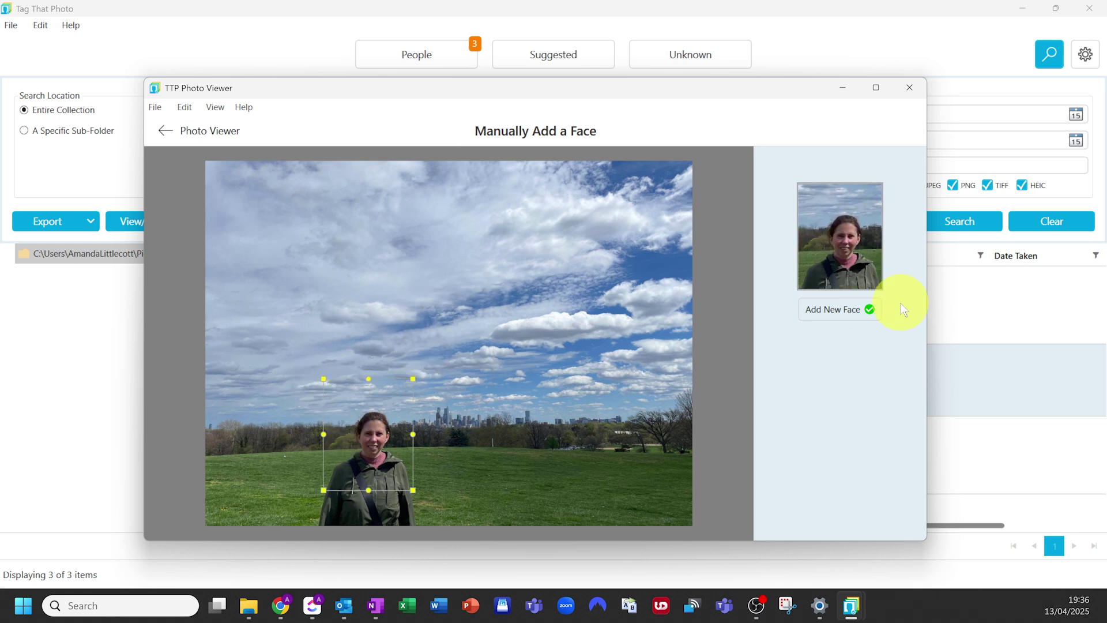
left_click(850, 311)
left_click(522, 348)
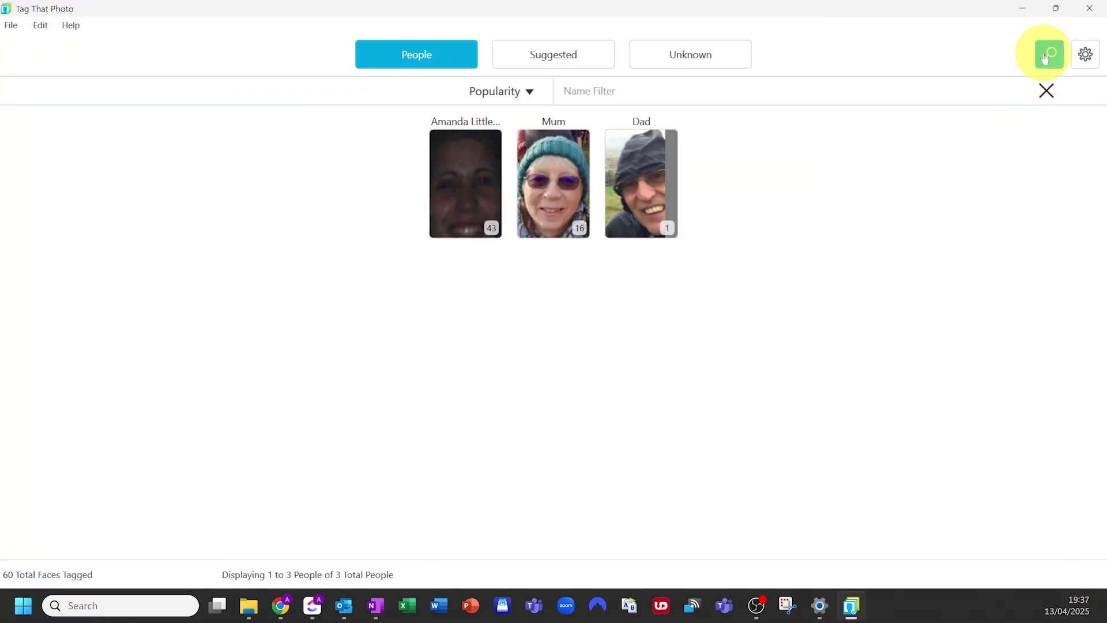
Step: Open 20191214_093915.jpg from search, review its title, keywords and location, then go to Settings
left_click(1047, 55)
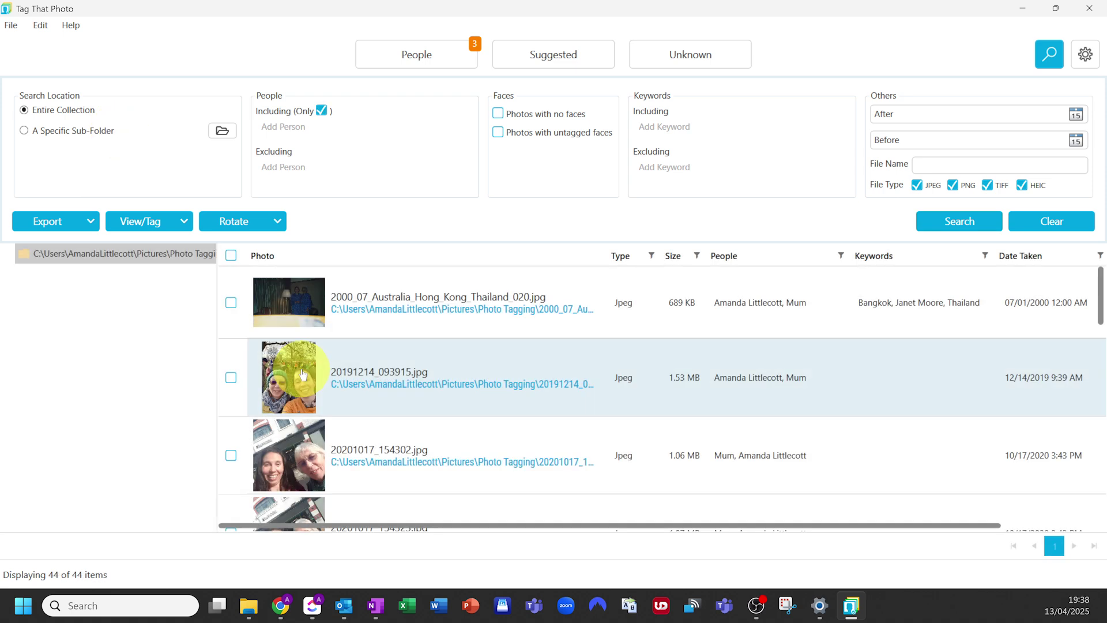
left_click(302, 374)
double_click(577, 349)
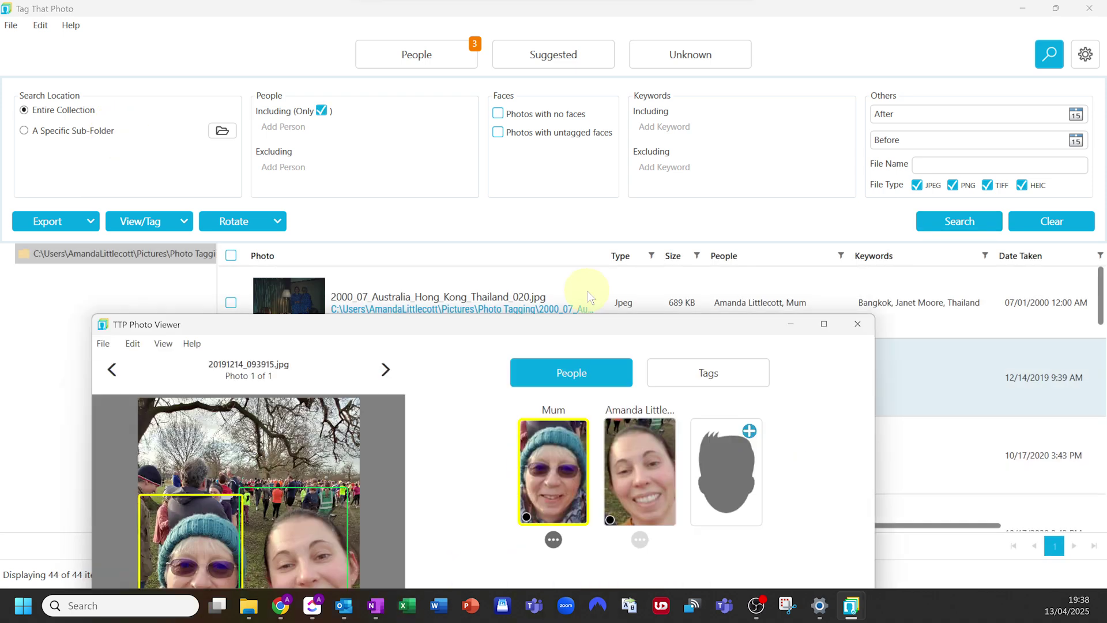
left_click_drag(654, 104, 670, 75)
left_click(823, 121)
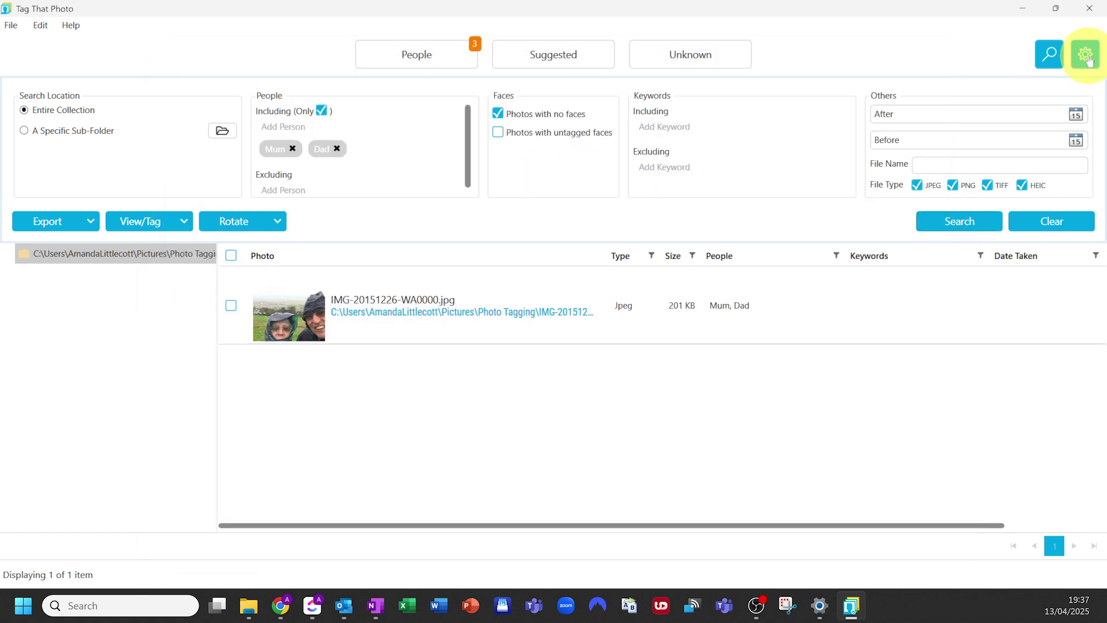
left_click(1086, 55)
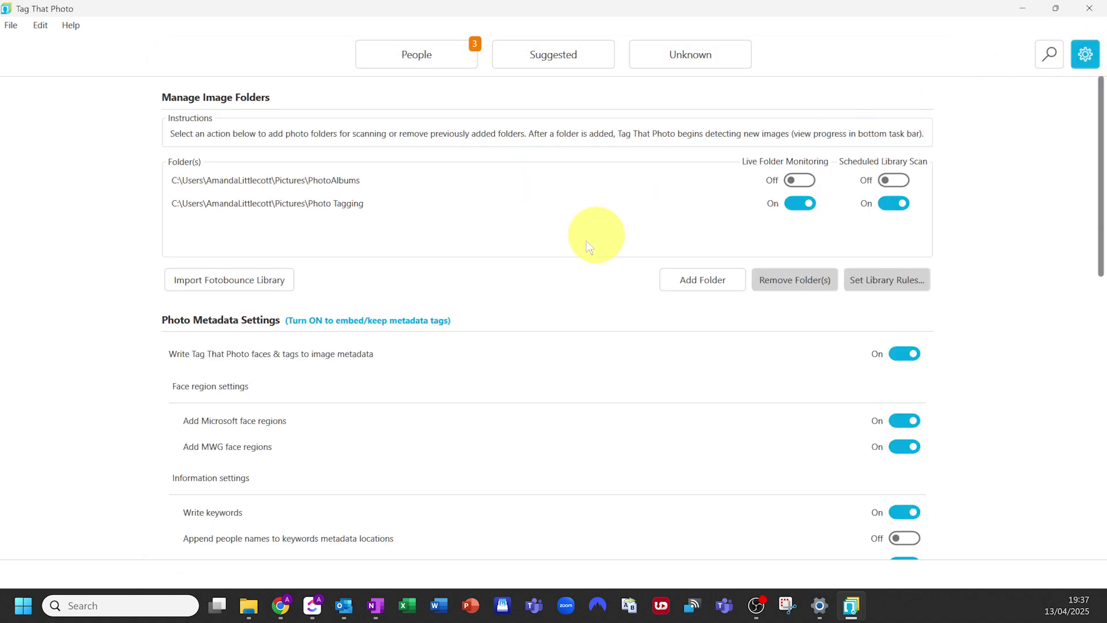